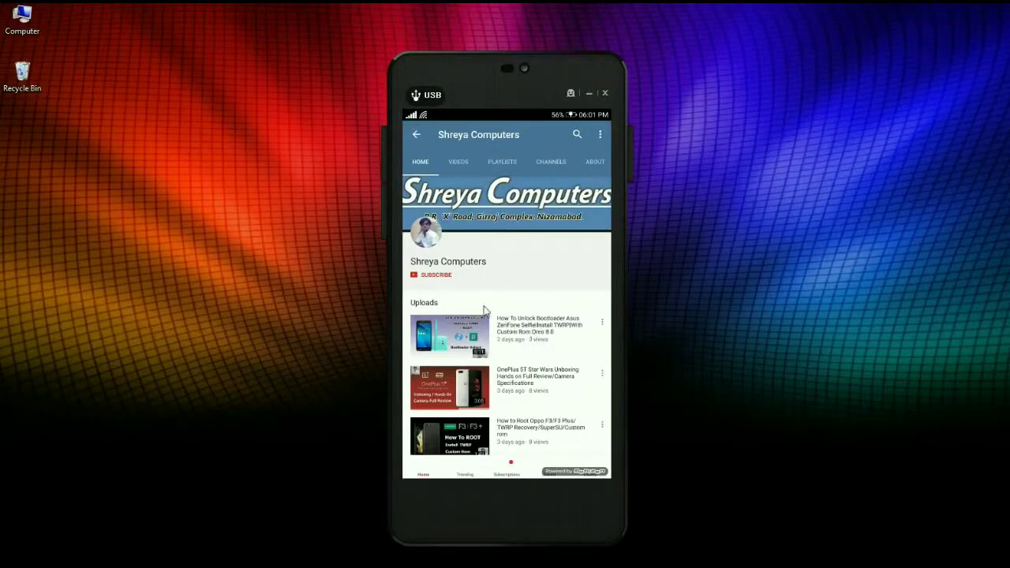
- Subscribe to the Shreya Computers channel and turn on its notifications
click(439, 276)
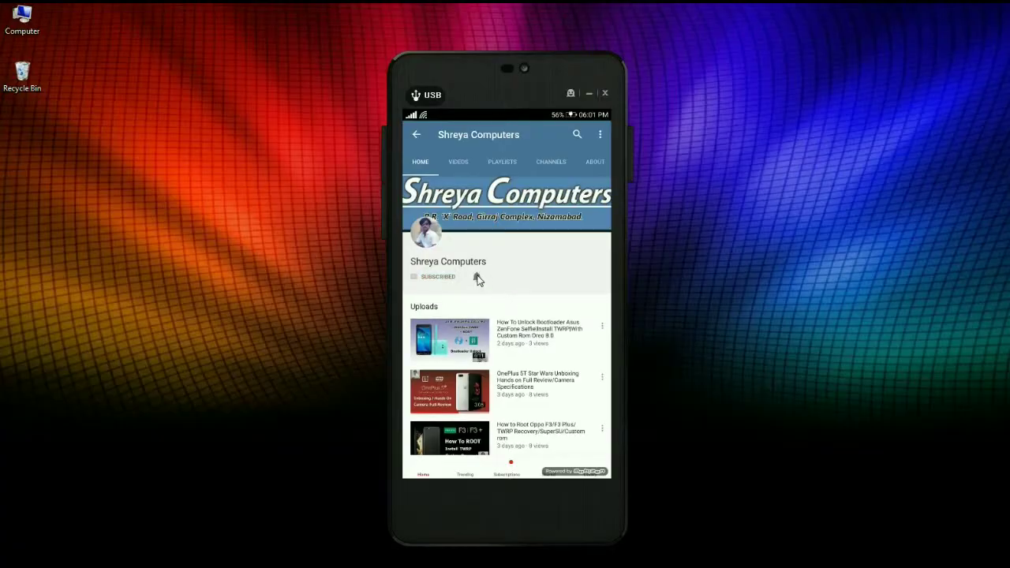
click(477, 276)
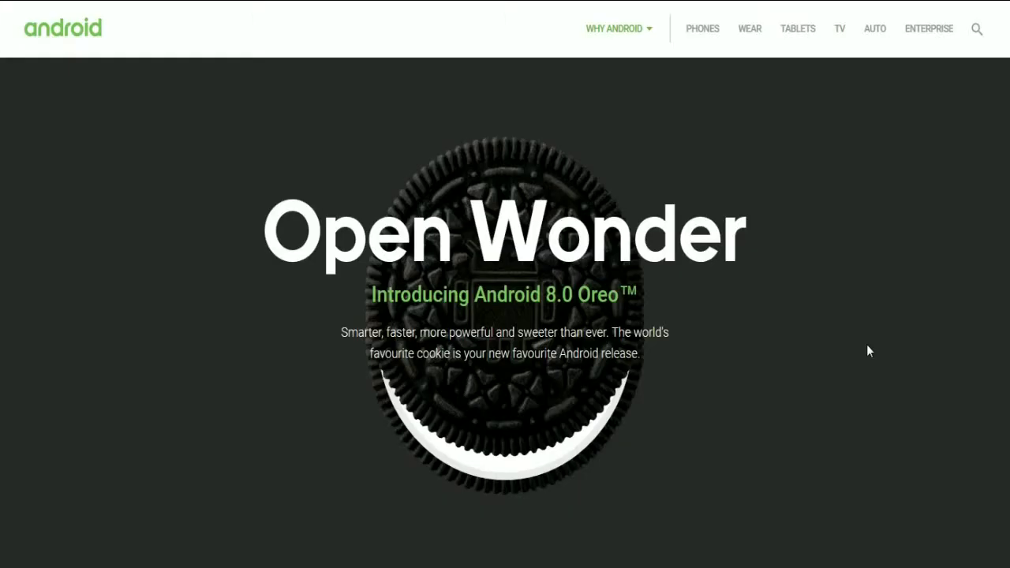
- Look through the Android 8.0 Oreo page down to the boot speed and background limits section
scroll(772, 343, down, 10)
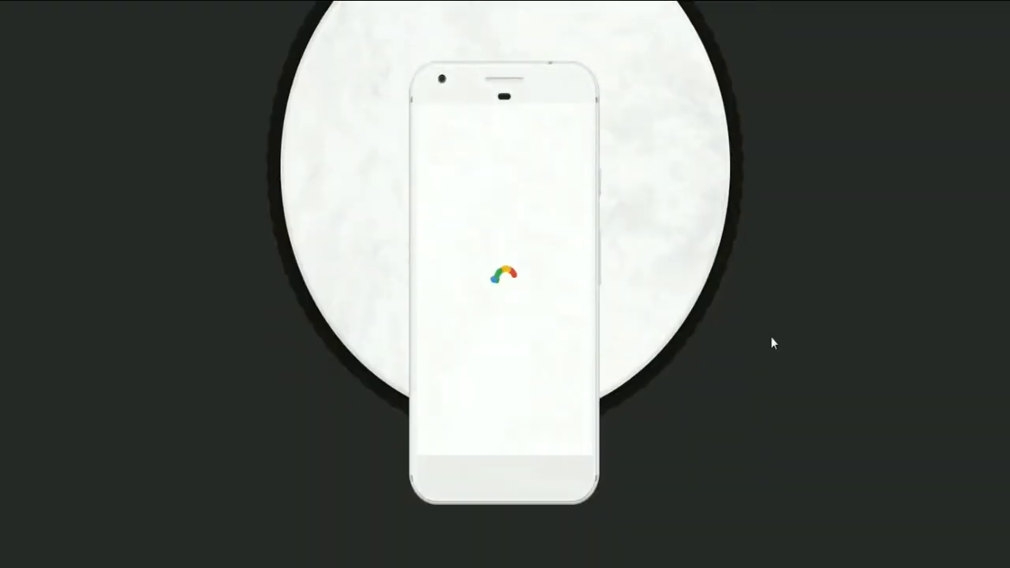
scroll(772, 342, down, 5)
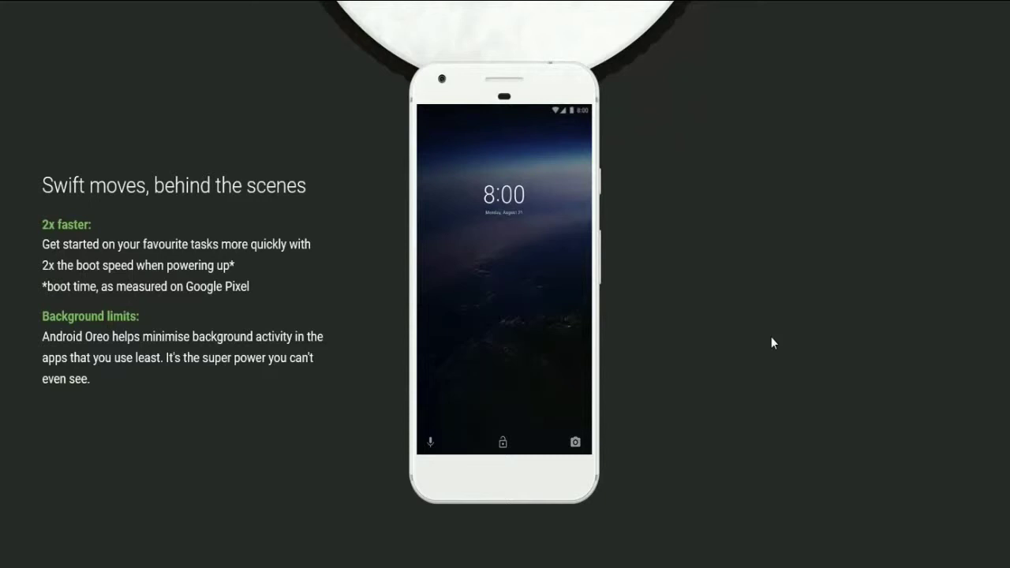
scroll(771, 342, down, 5)
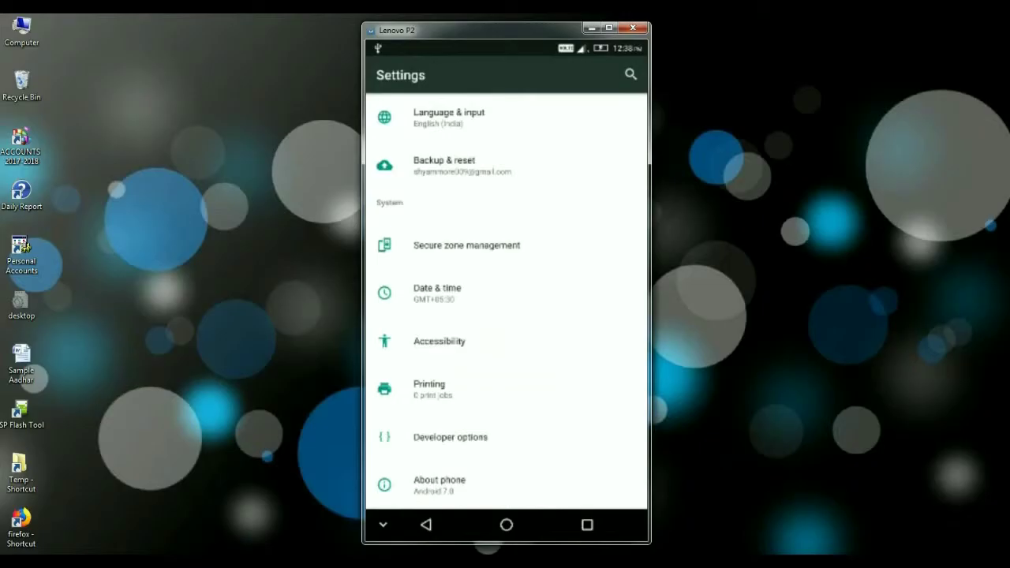
- Open the phone's Developer options and examine the settings, including OEM unlocking
click(451, 438)
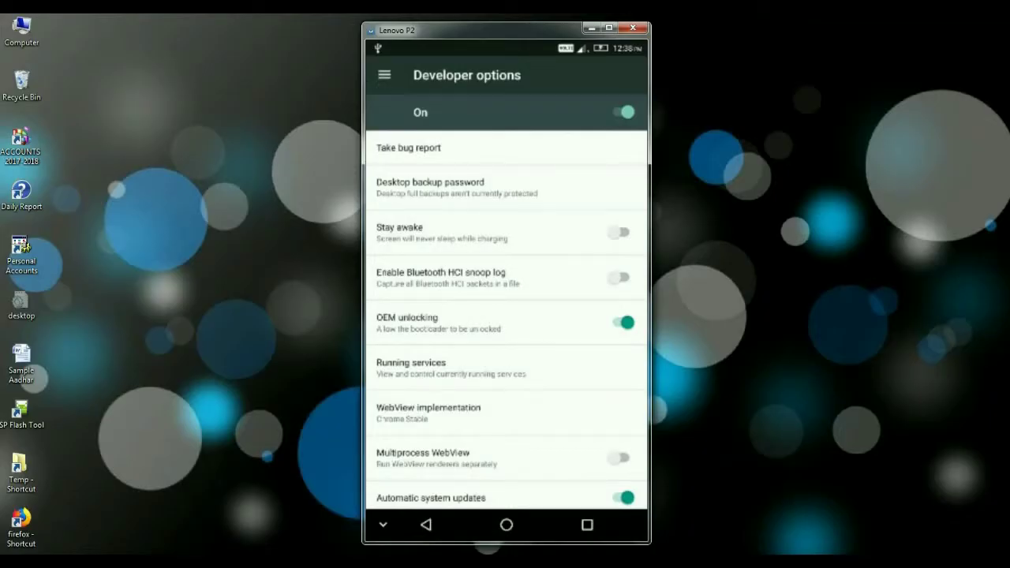
scroll(506, 315, down, 5)
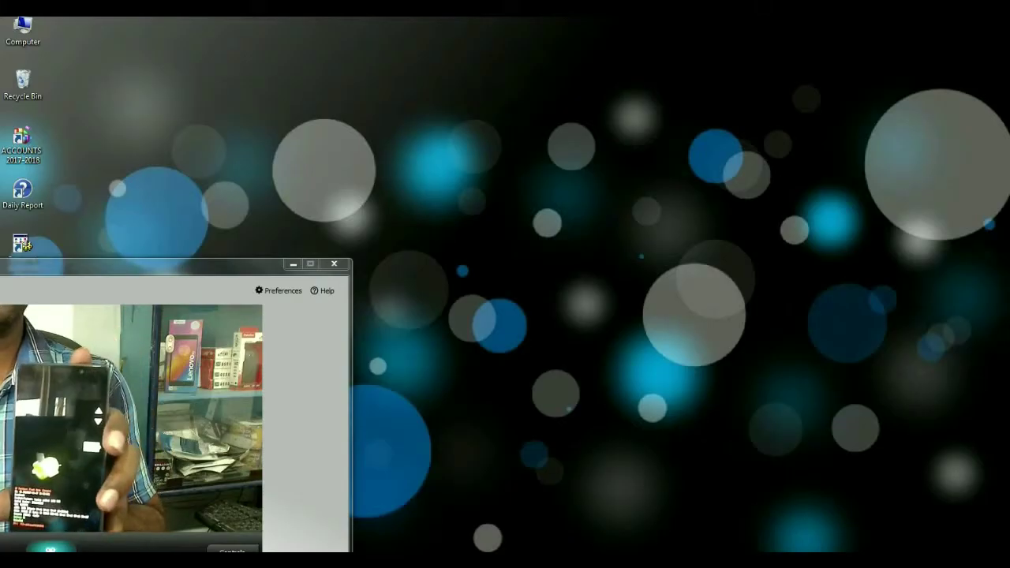
- Paste the TWRP image twrp-3.2.1-0-kuntao_row.img into the ADB Setup folder on Temp Drive (D:)
double_click(23, 30)
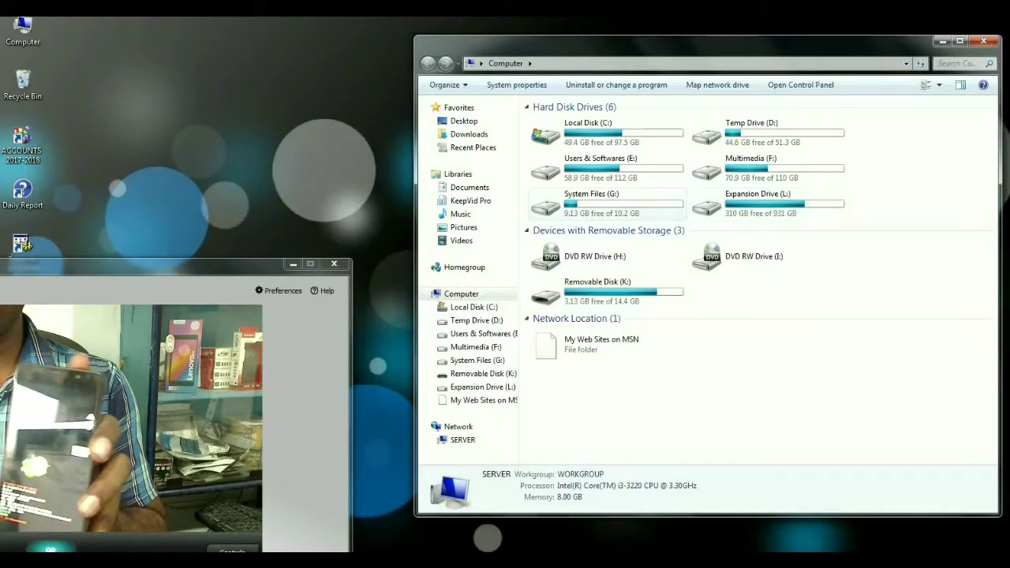
drag(711, 45, 679, 44)
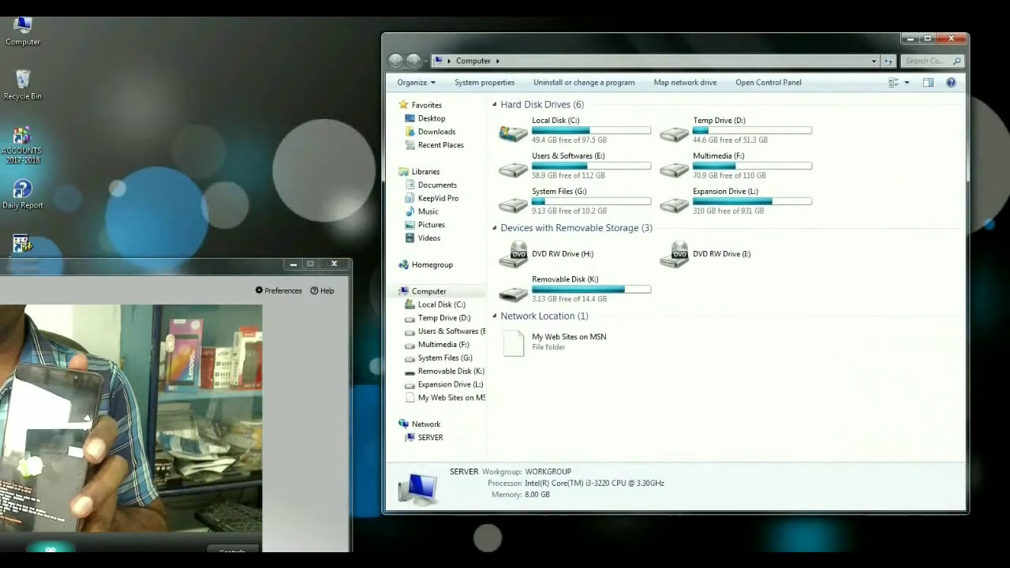
right_click(553, 274)
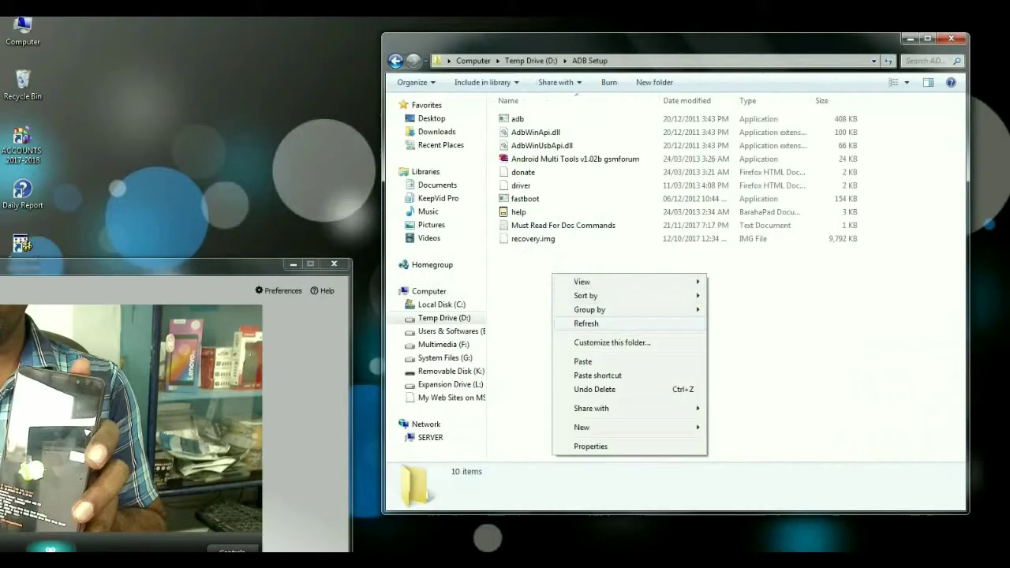
click(583, 361)
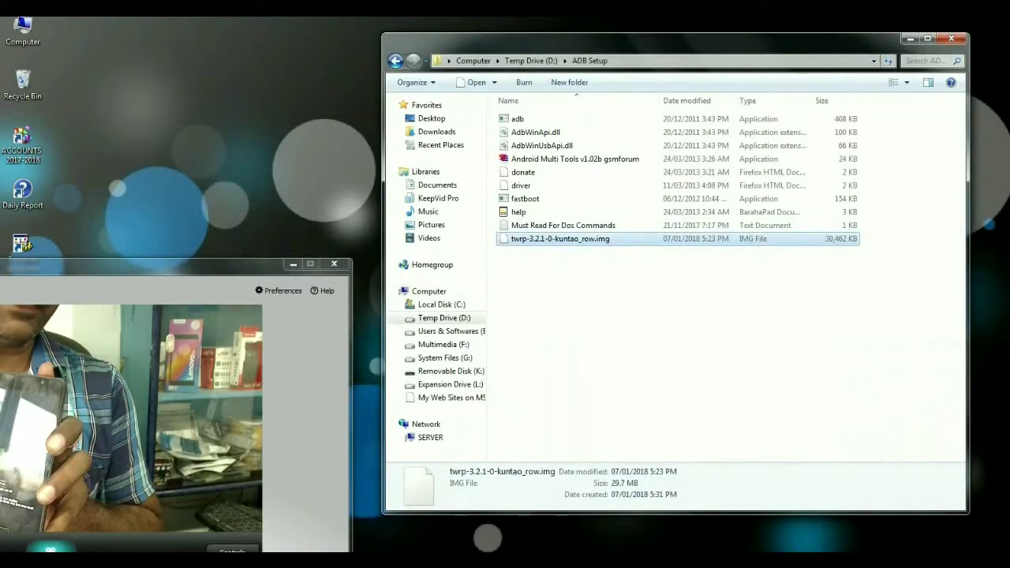
- Rename the pasted TWRP image file to recovery.img
key(F2)
text(recovery)
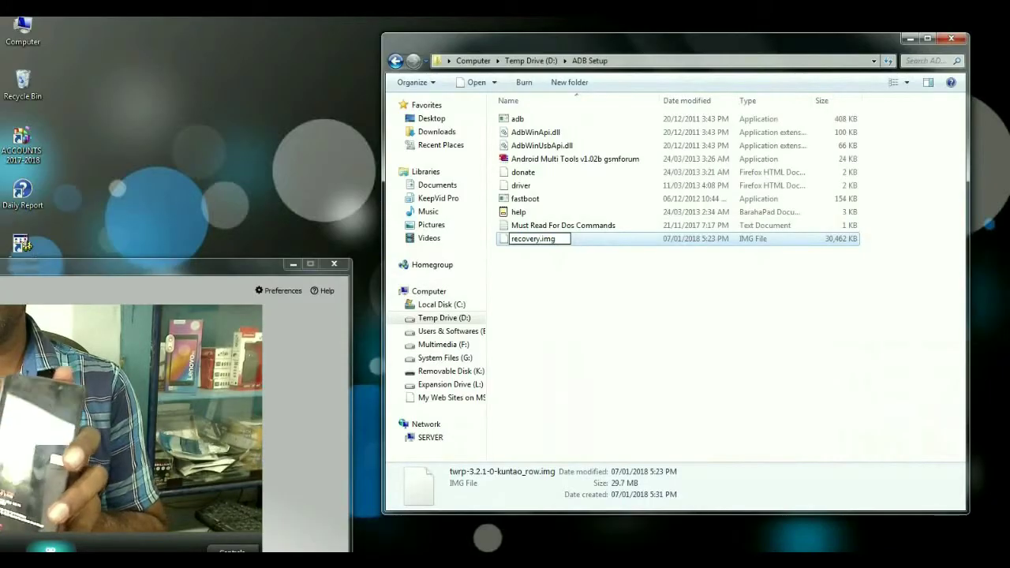
key(Return)
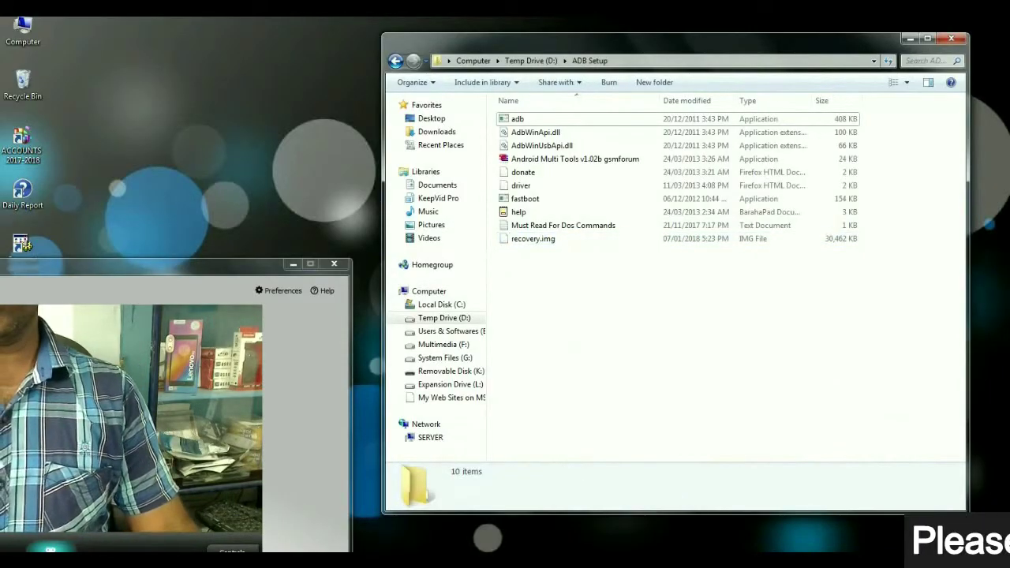
- Open a command window in the ADB Setup folder and check the phone's connection with "fastboot devices"
shift+right_click(628, 283)
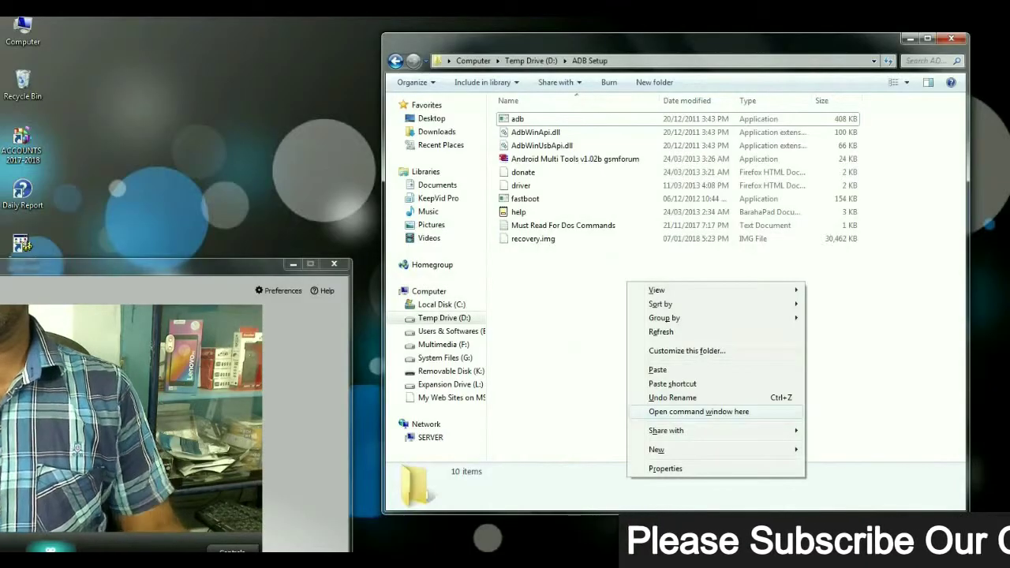
click(699, 412)
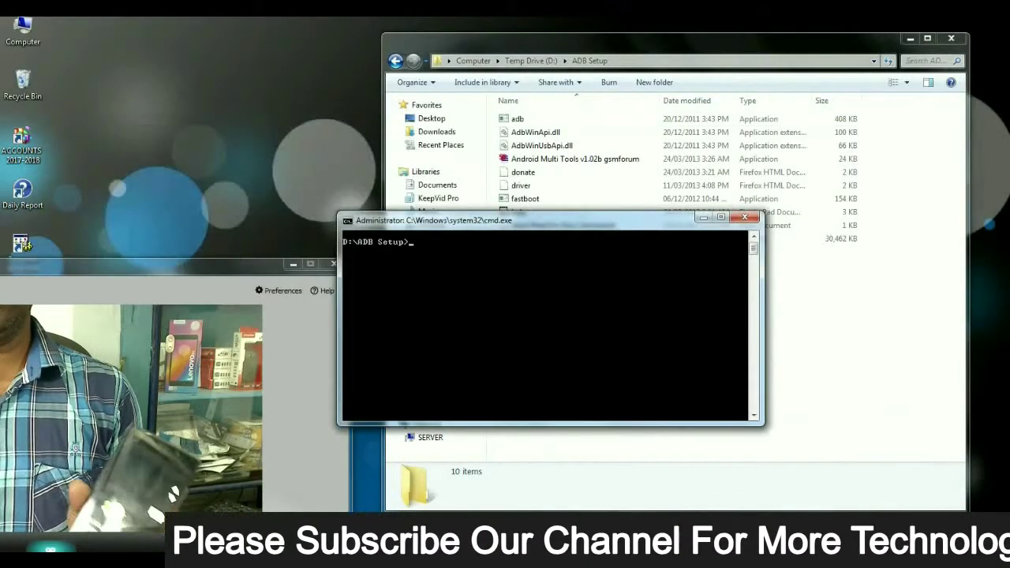
drag(473, 220, 611, 243)
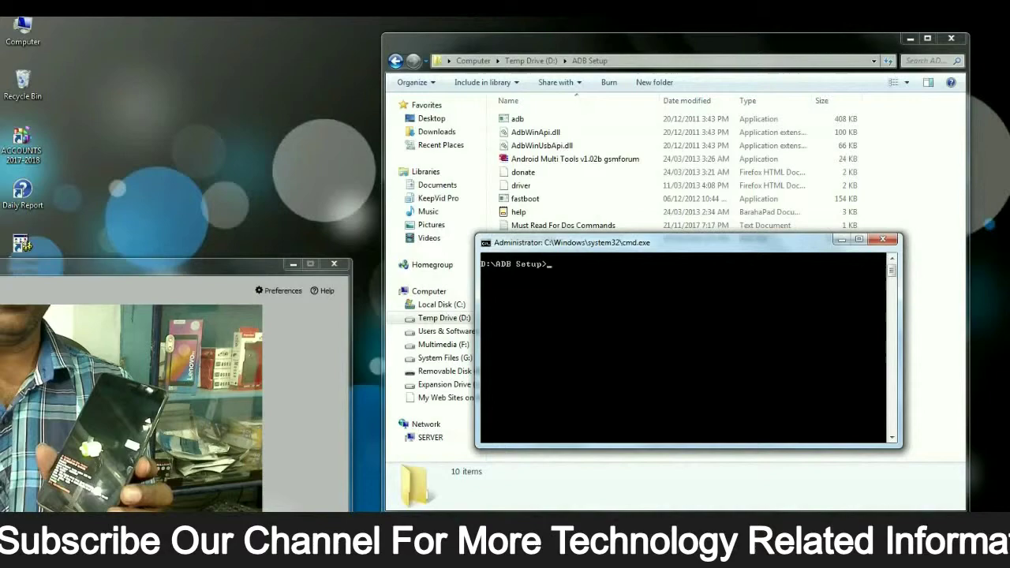
text(fastboot devices)
key(Return)
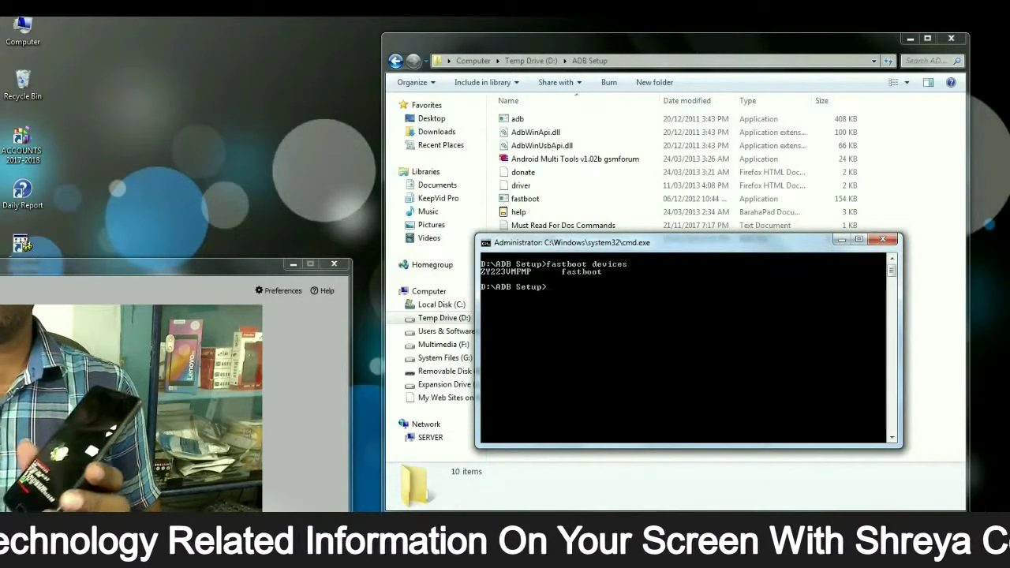
- Unlock the bootloader with "fastboot oem unlock" and flash TWRP with "fastboot flash recovery recovery.img"
text(fastboot oem unlock)
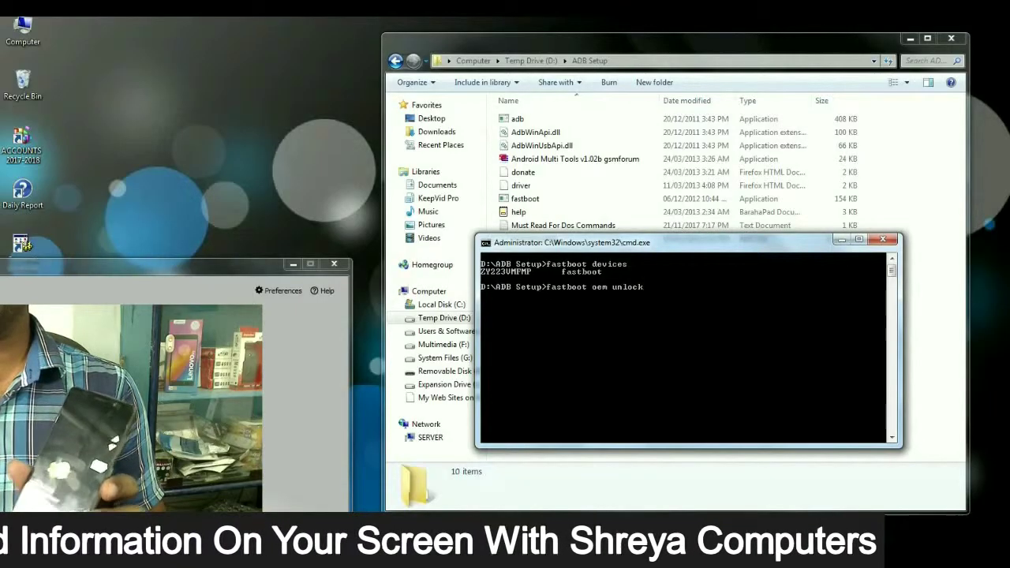
key(Return)
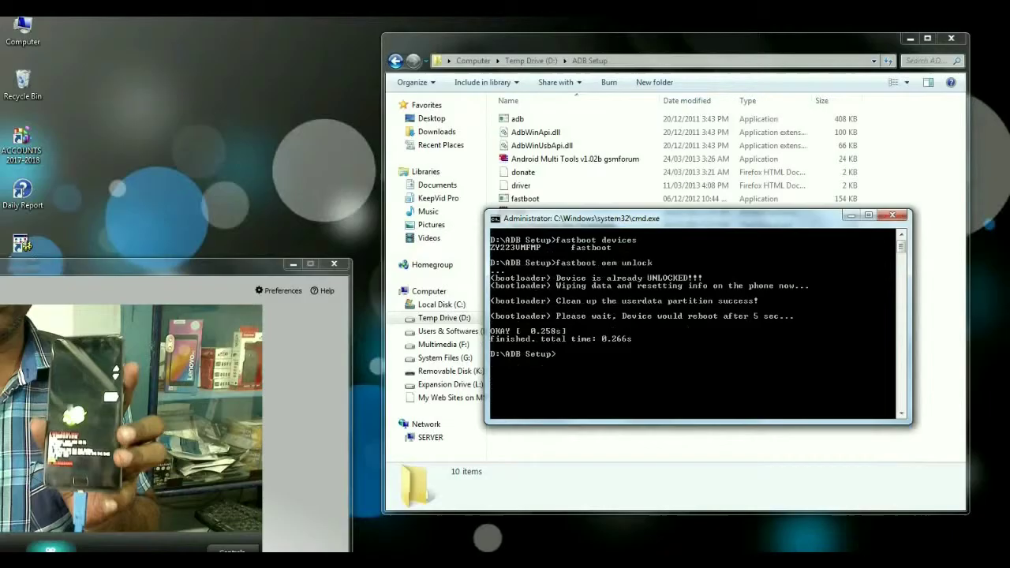
text(fastboot flash recovery)
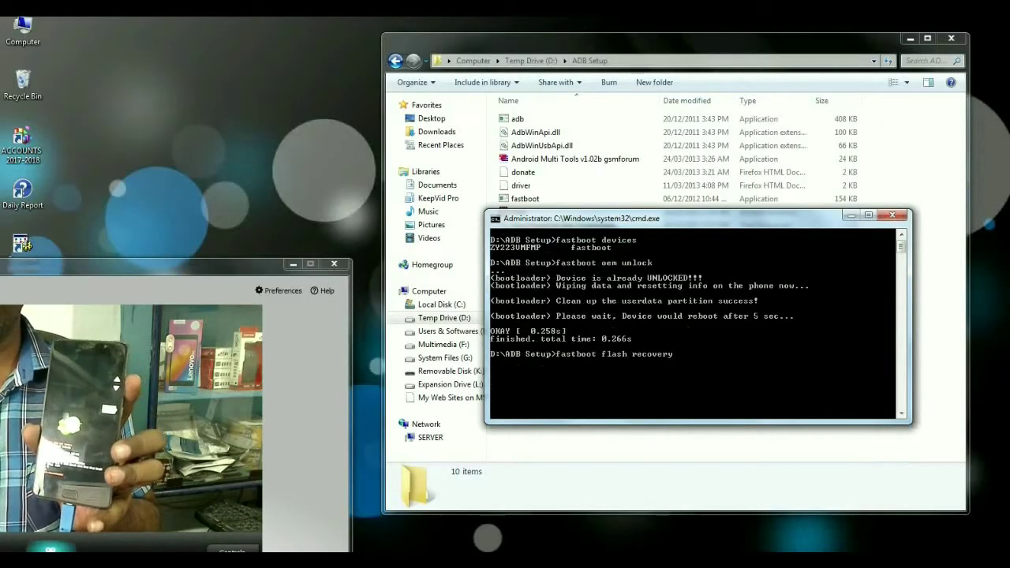
text( recovery.img)
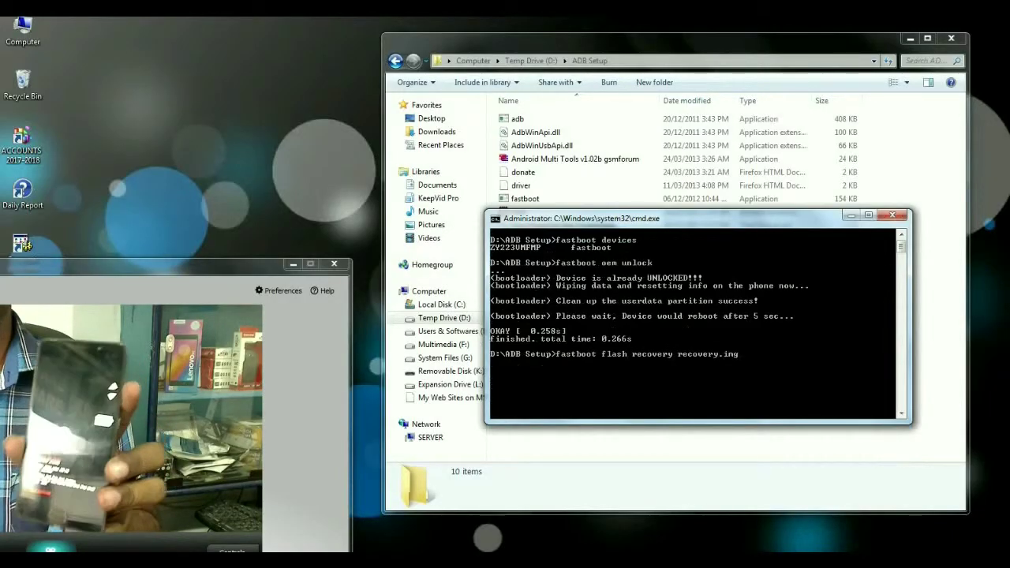
key(Return)
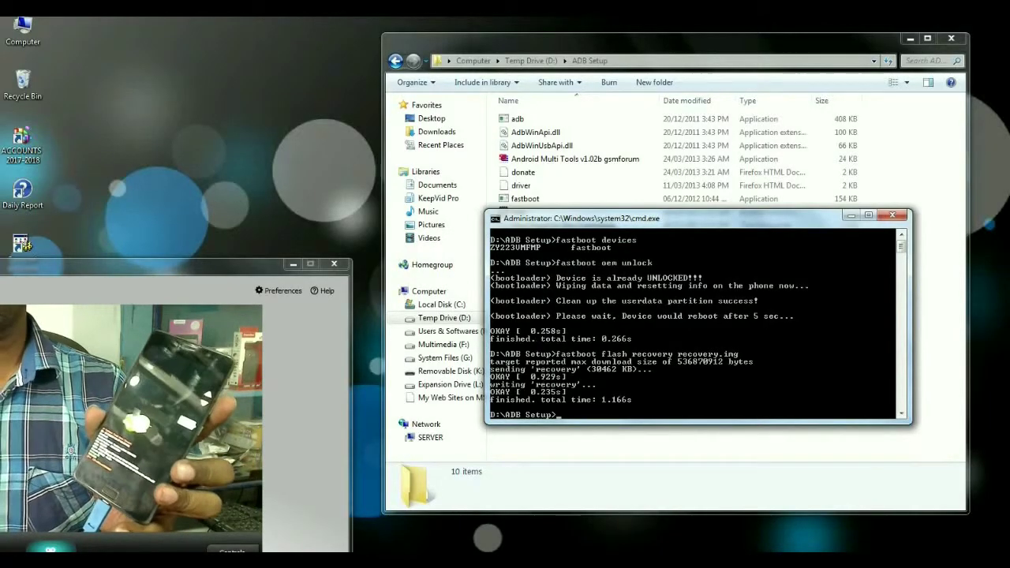
- Boot the phone into TWRP with "fastboot boot recovery.img"
text(fastboot boot recovery.i)
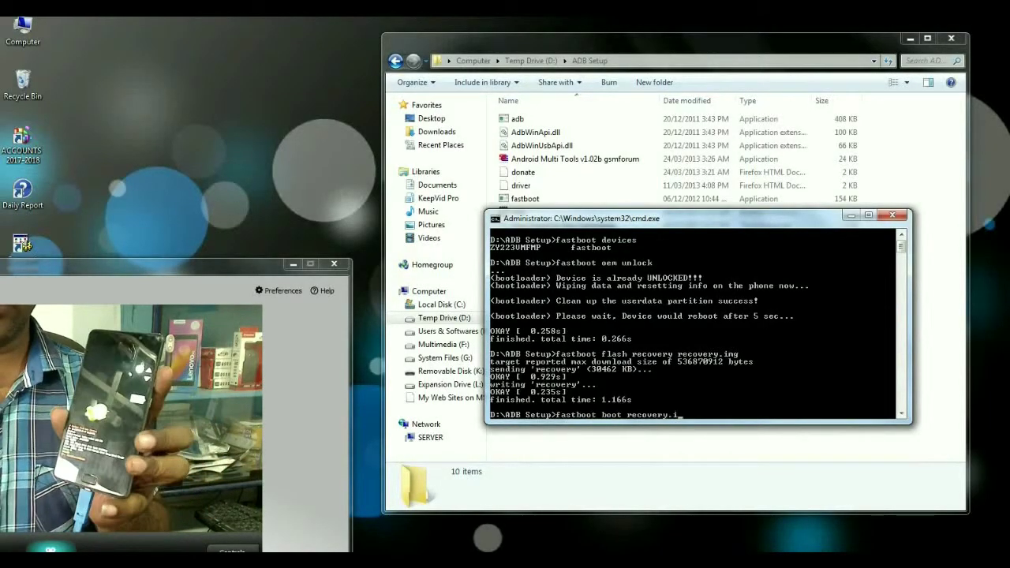
text(mg)
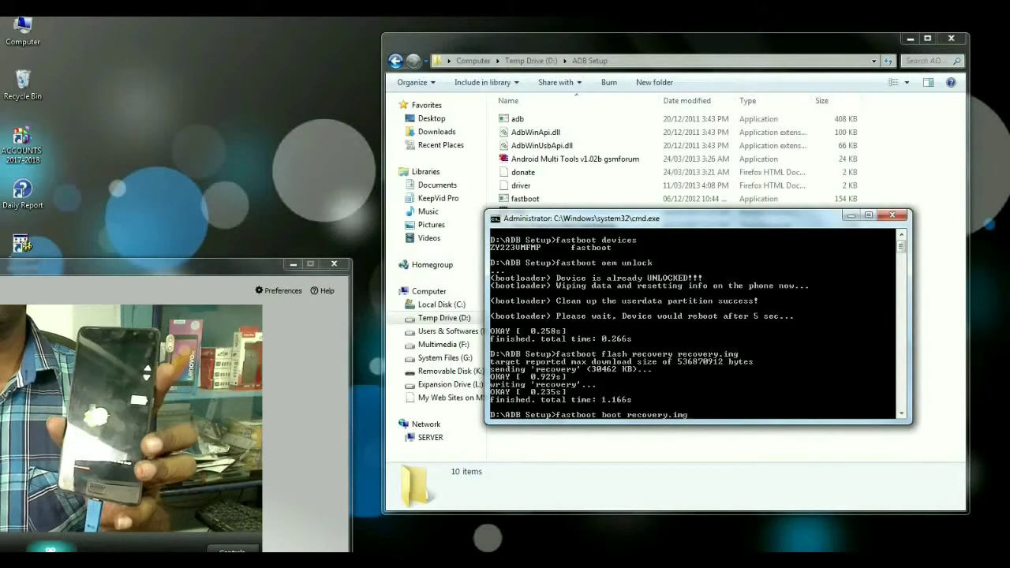
key(Return)
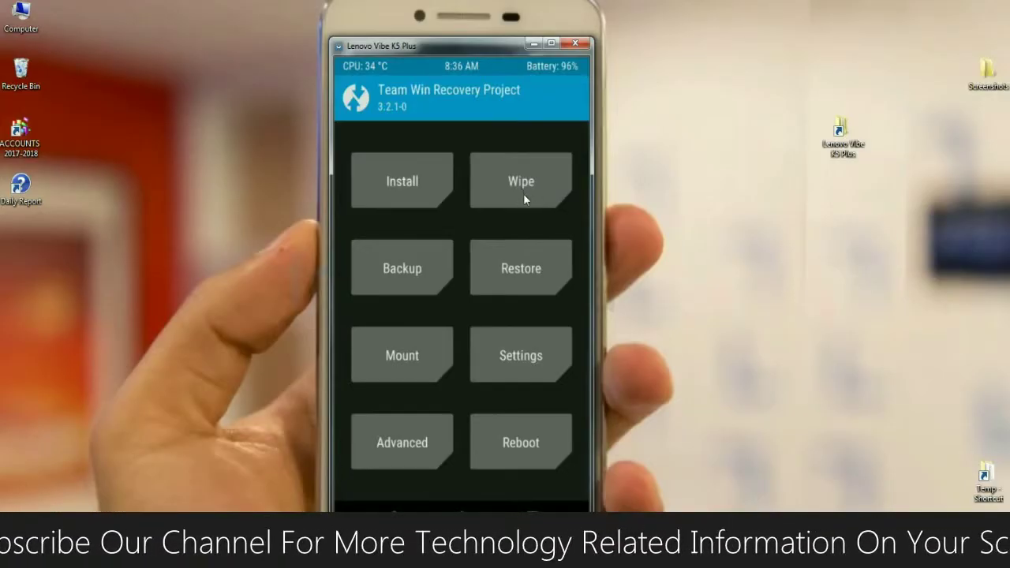
- Run an Advanced Wipe of Dalvik / ART Cache, System, Data and Cache in TWRP
click(524, 193)
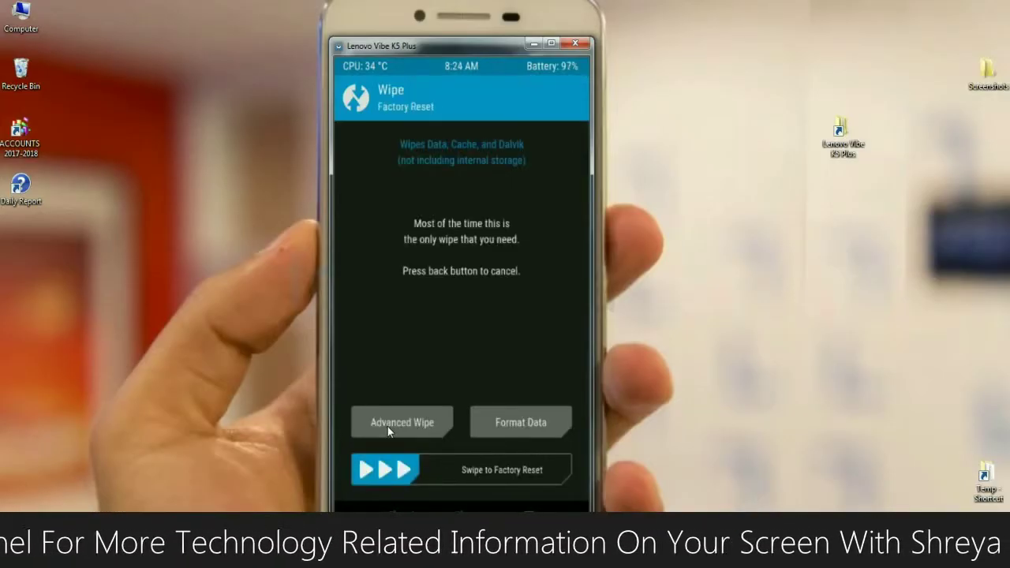
click(387, 427)
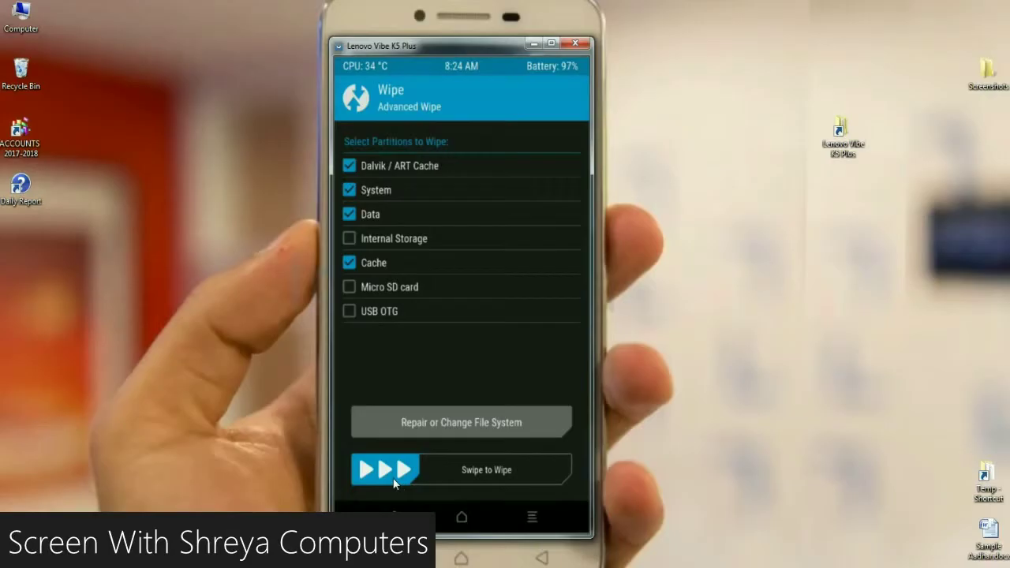
drag(402, 477, 527, 472)
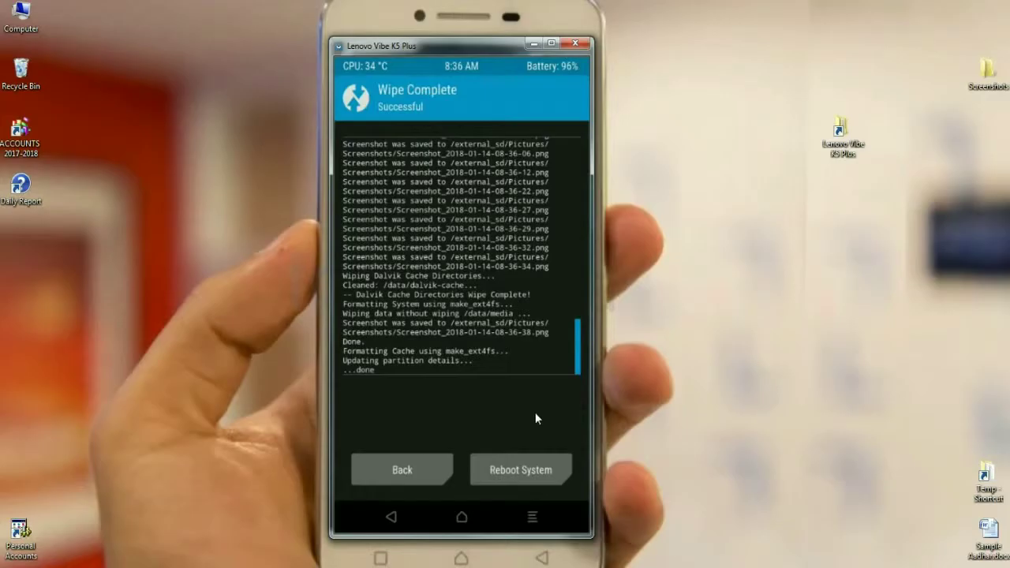
click(409, 472)
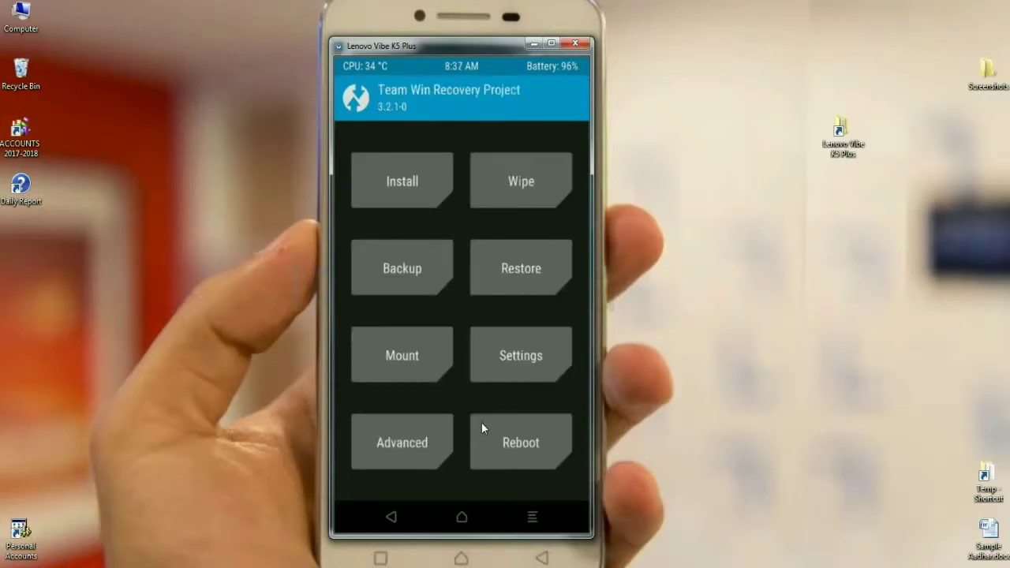
click(406, 163)
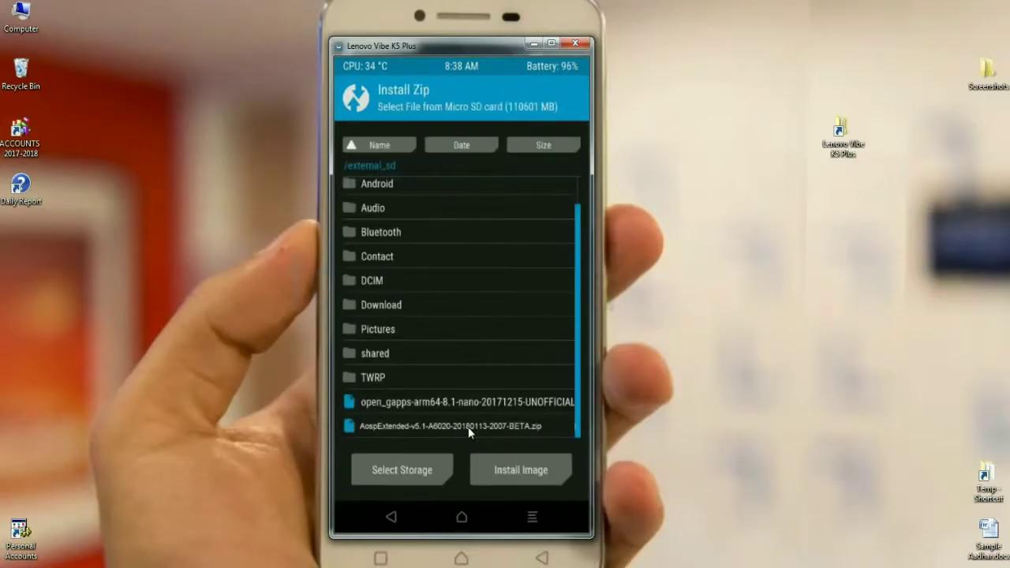
click(468, 427)
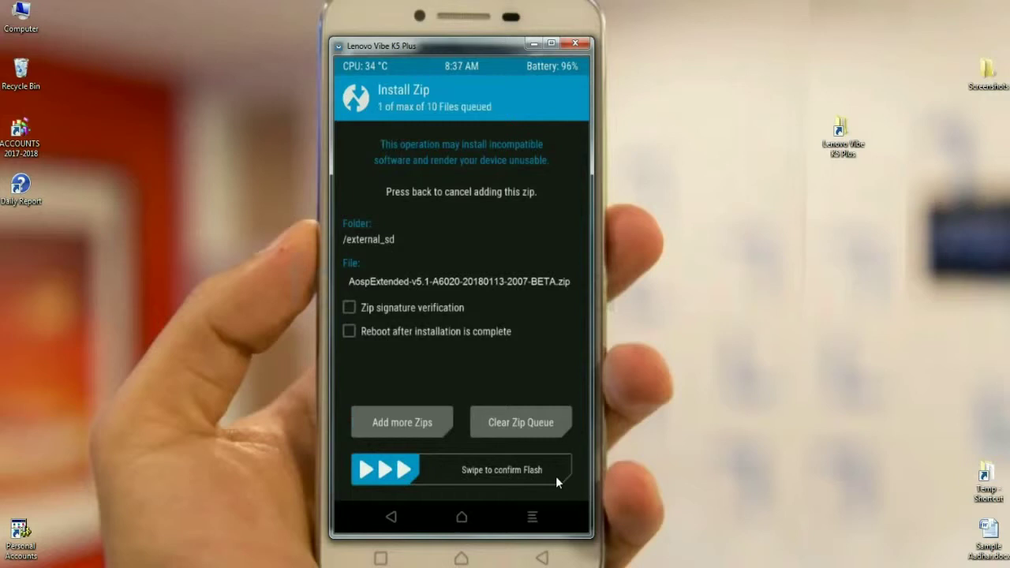
drag(386, 470, 518, 456)
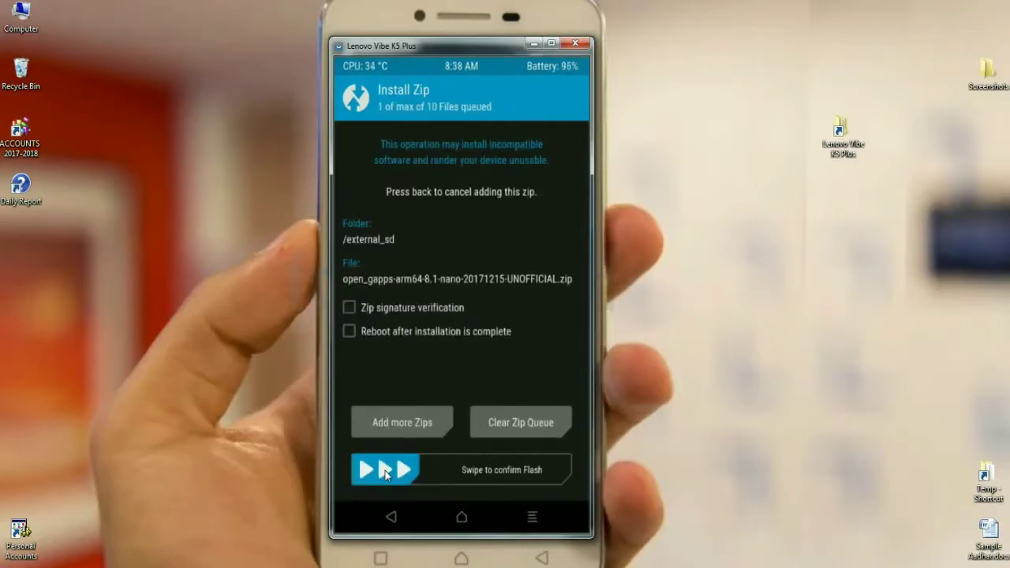
drag(386, 474, 532, 481)
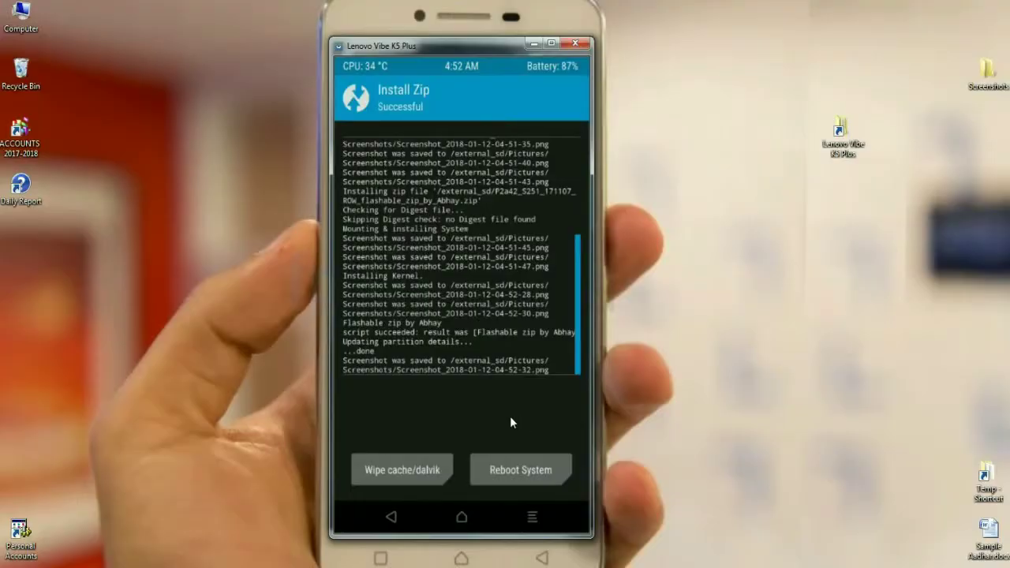
- Wipe the cache and Dalvik, and reboot the phone into the system
click(402, 472)
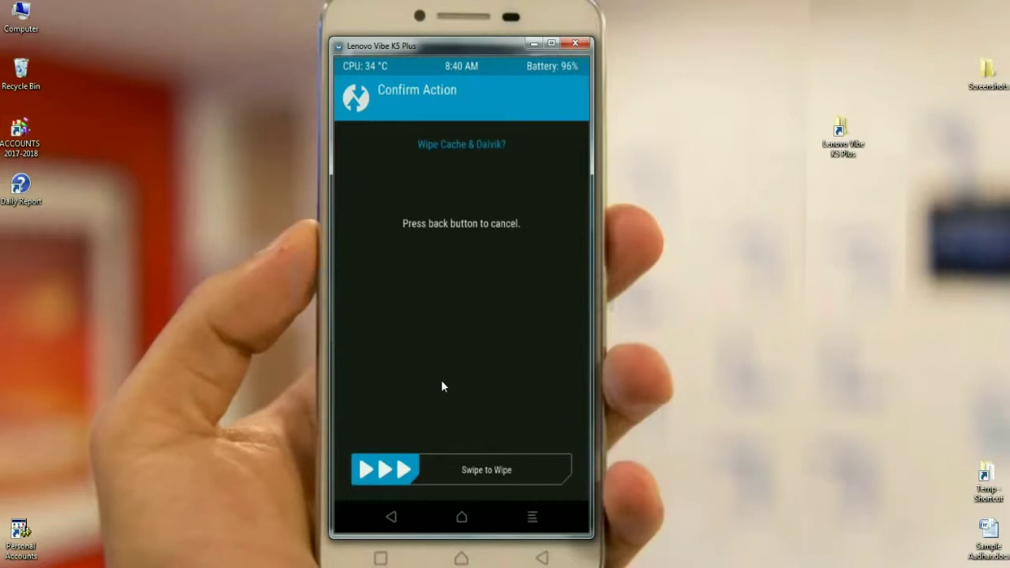
drag(395, 471, 559, 470)
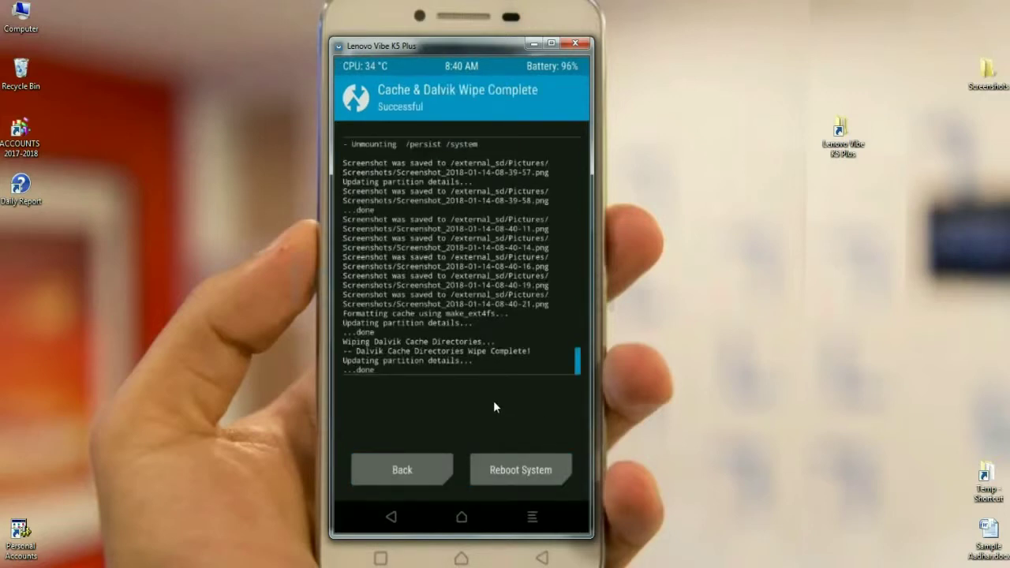
click(521, 470)
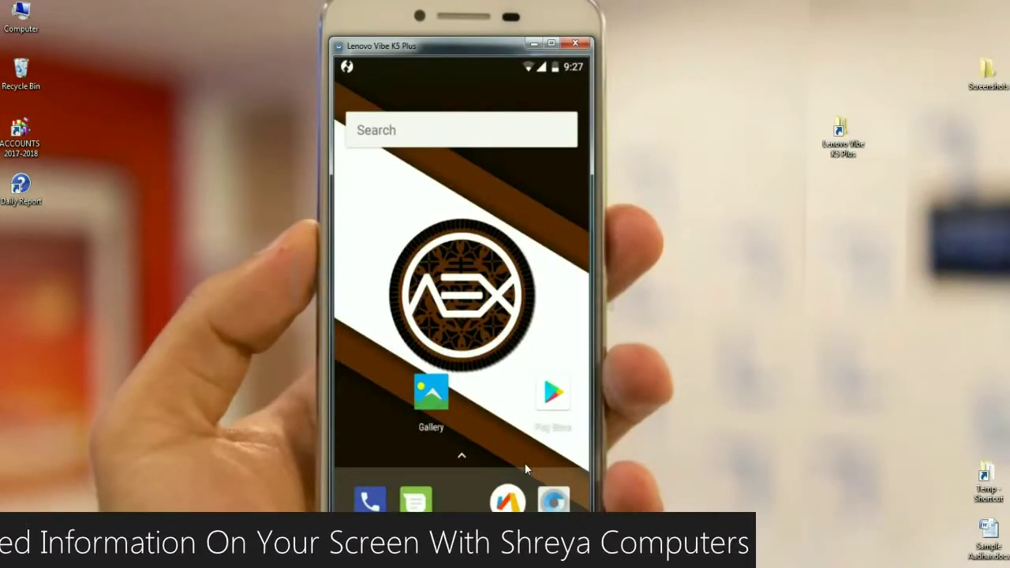